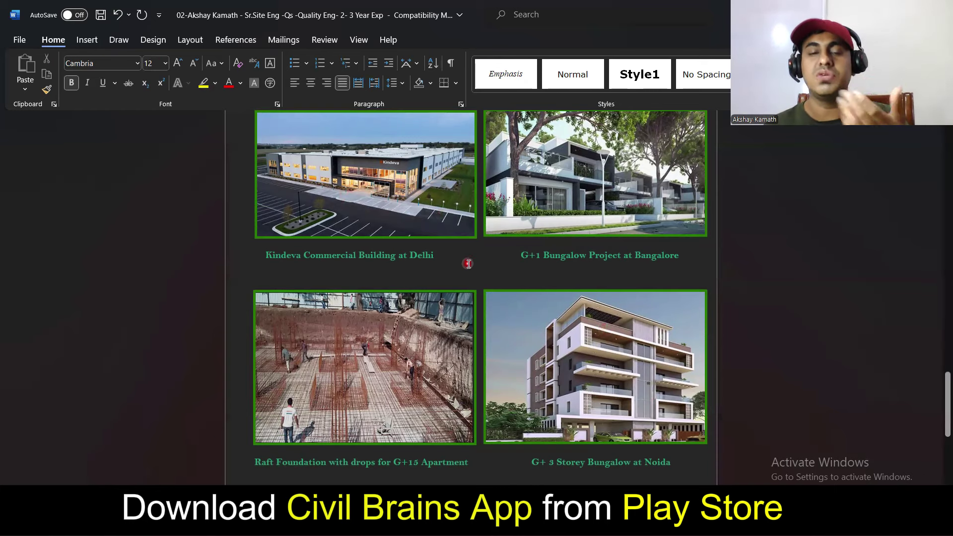
# Scroll back from the project photos page to the five-bullet Summary of Skills on page one
pyautogui.scroll(1, 488, 267)
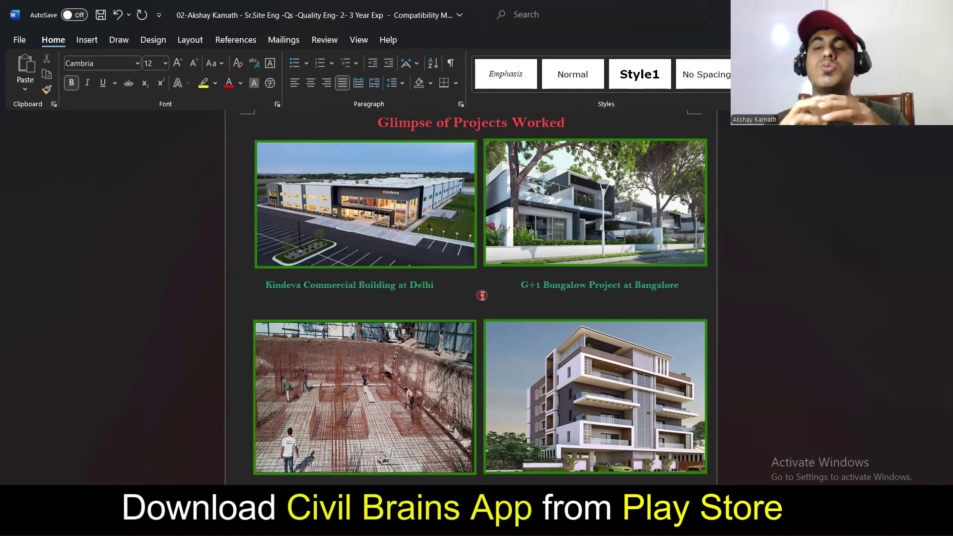
pyautogui.scroll(15, 482, 295)
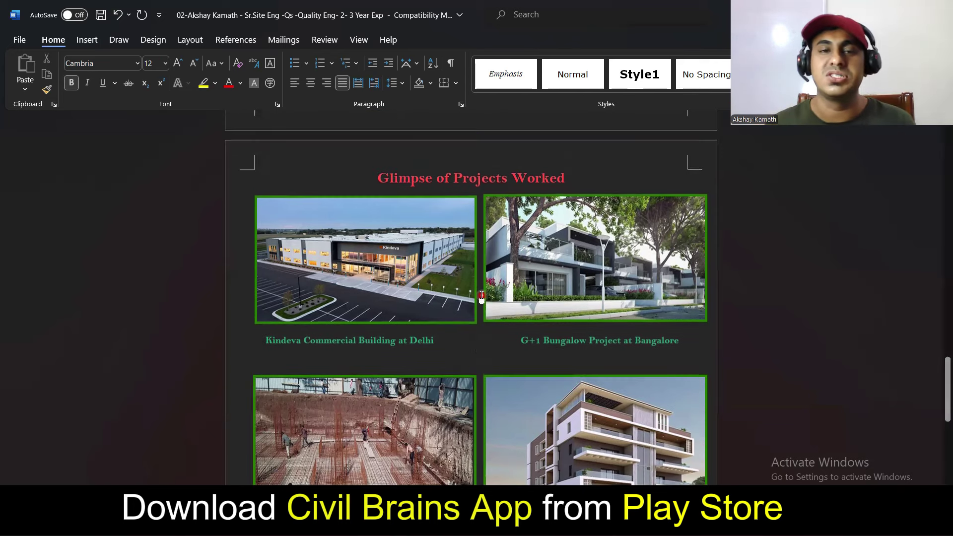
pyautogui.scroll(15, 482, 295)
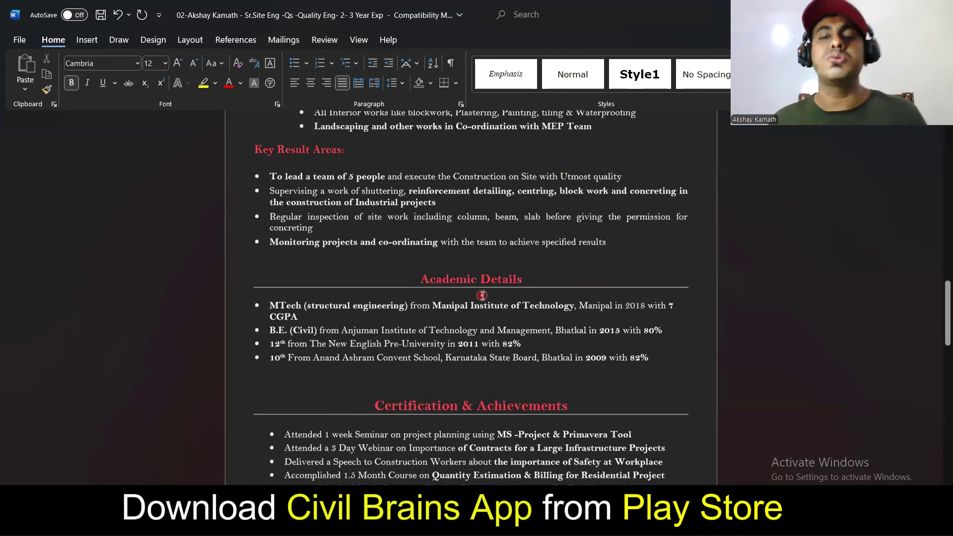
pyautogui.scroll(1, 481, 295)
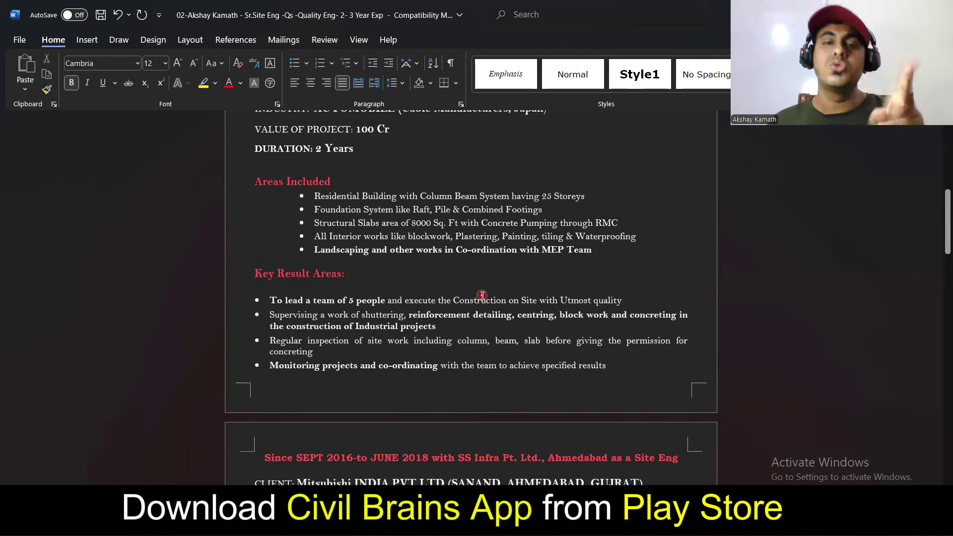
pyautogui.scroll(12, 482, 295)
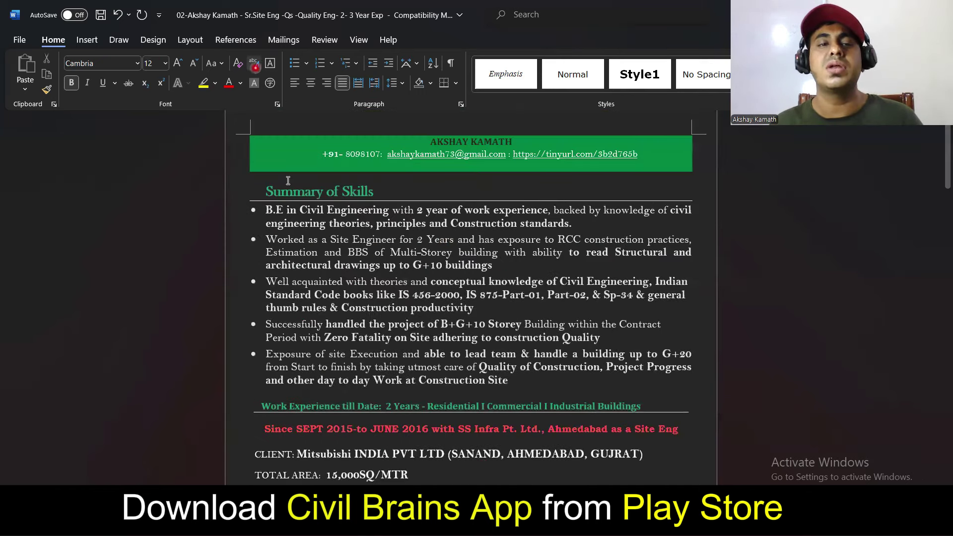
pyautogui.click(225, 25)
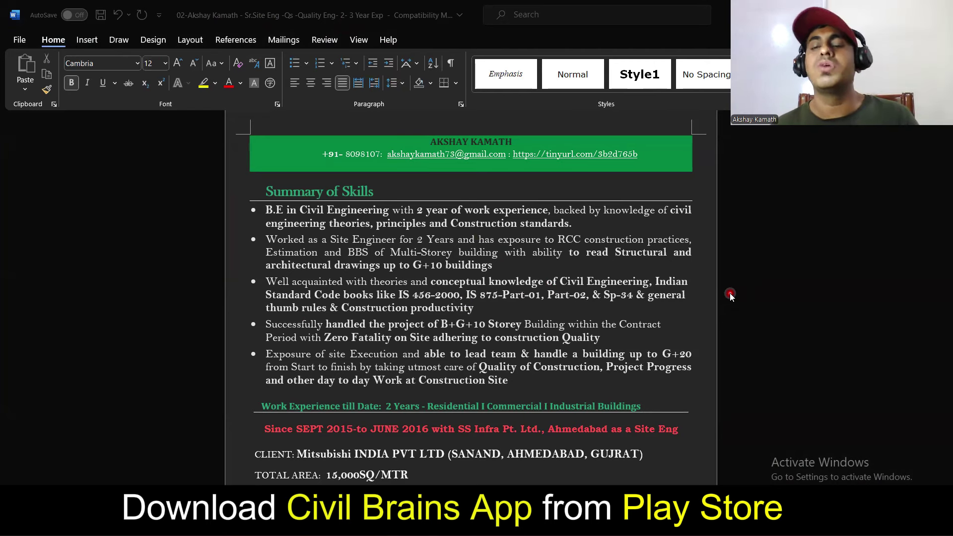
pyautogui.scroll(-1, 731, 296)
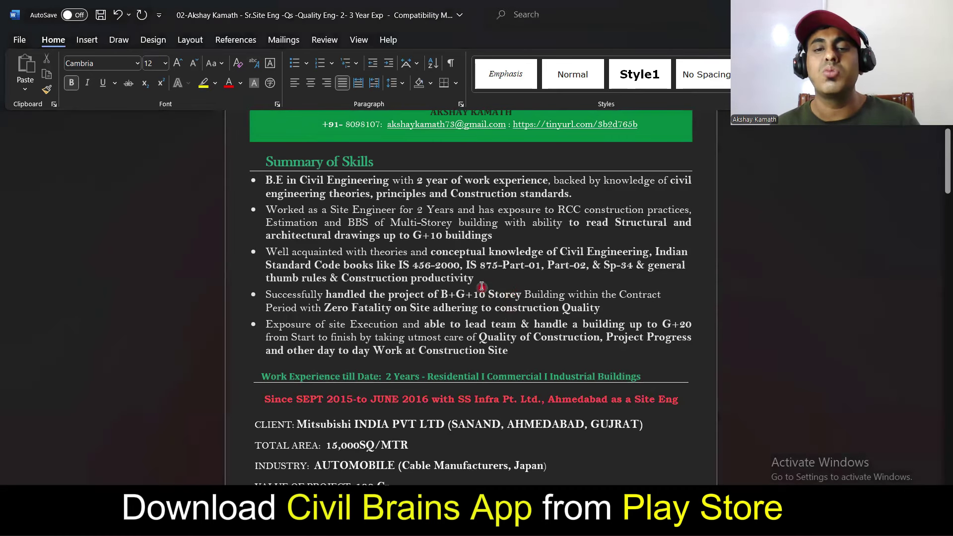
pyautogui.click(478, 279)
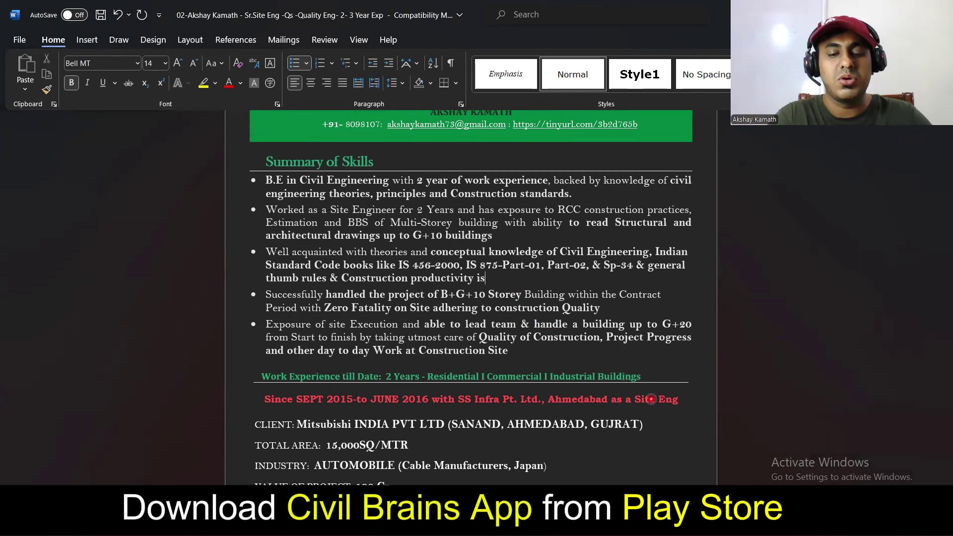
pyautogui.write('IS 1200')
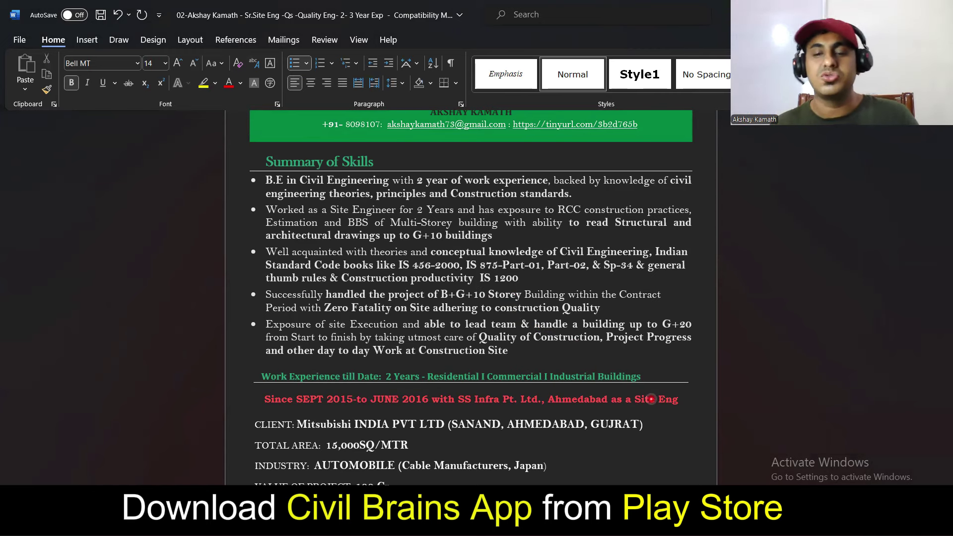
pyautogui.press('BackSpace')
pyautogui.press('BackSpace')
pyautogui.press('BackSpace')
pyautogui.press('BackSpace')
pyautogui.press('BackSpace')
pyautogui.press('BackSpace')
pyautogui.press('BackSpace')
pyautogui.press('BackSpace')
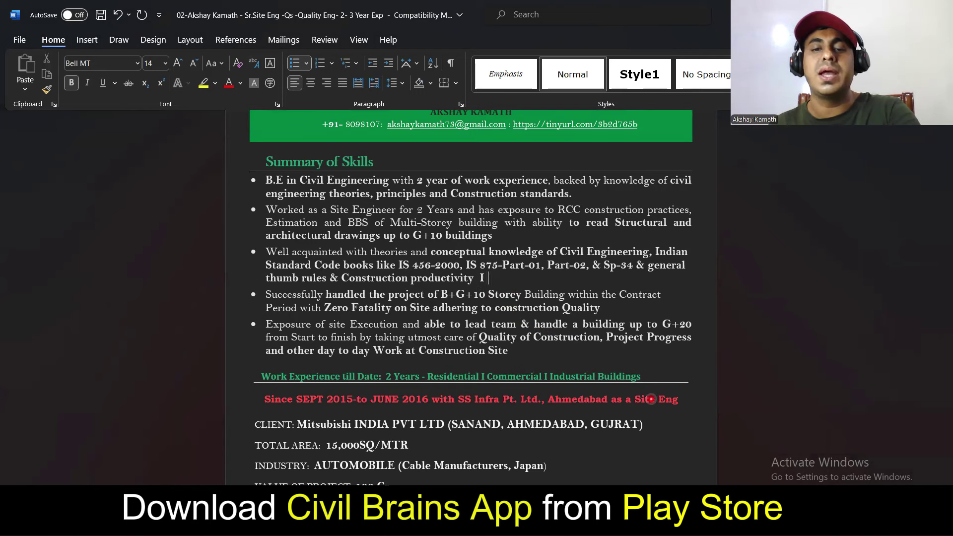
pyautogui.scroll(-8, 651, 399)
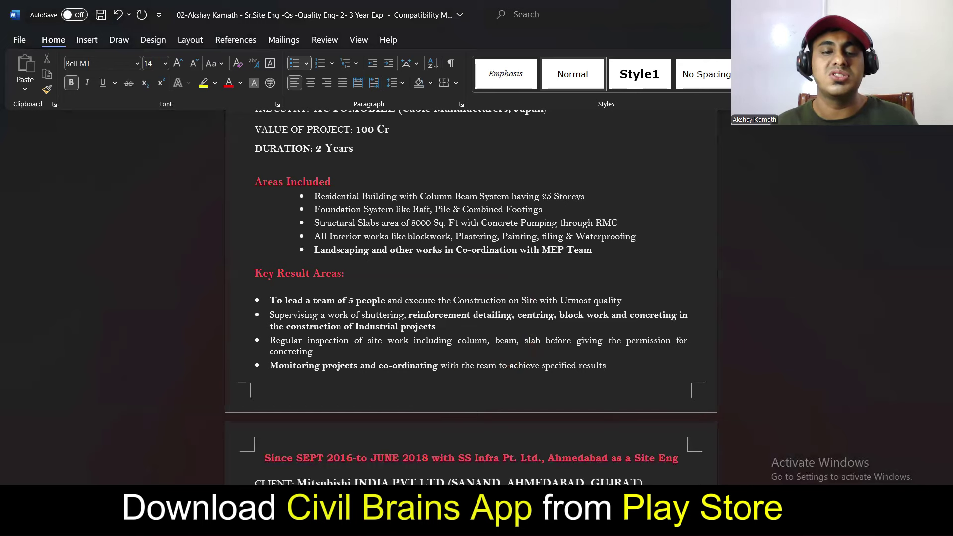
pyautogui.hotkey('alt', 'Tab')
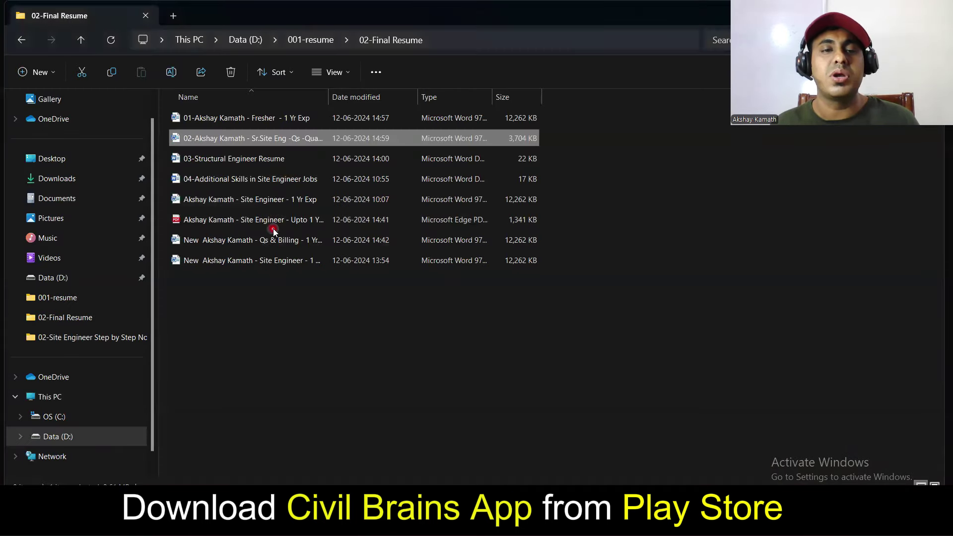
# Open 04-Additional Skills in Site Engineer Jobs and highlight the QS engineer skill list
pyautogui.doubleClick(237, 180)
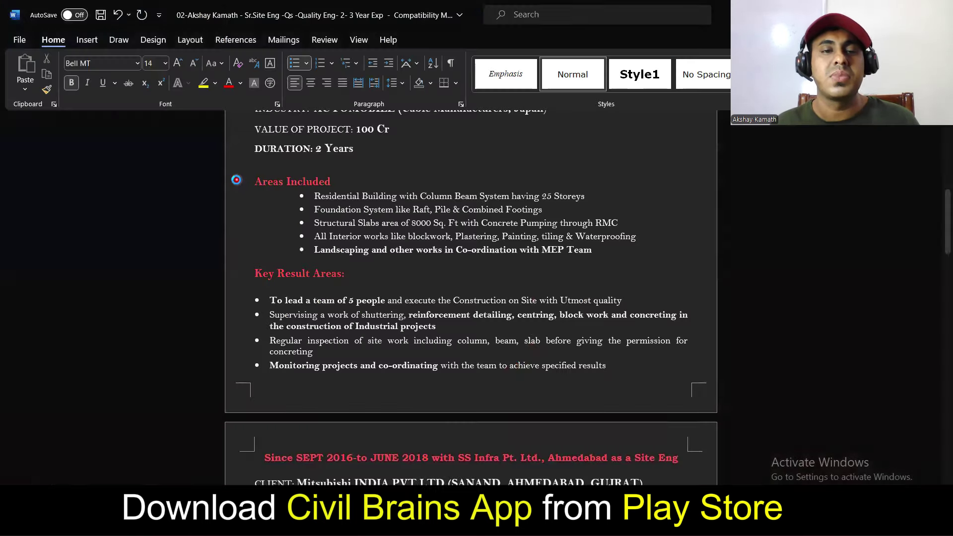
pyautogui.scroll(-4, 424, 285)
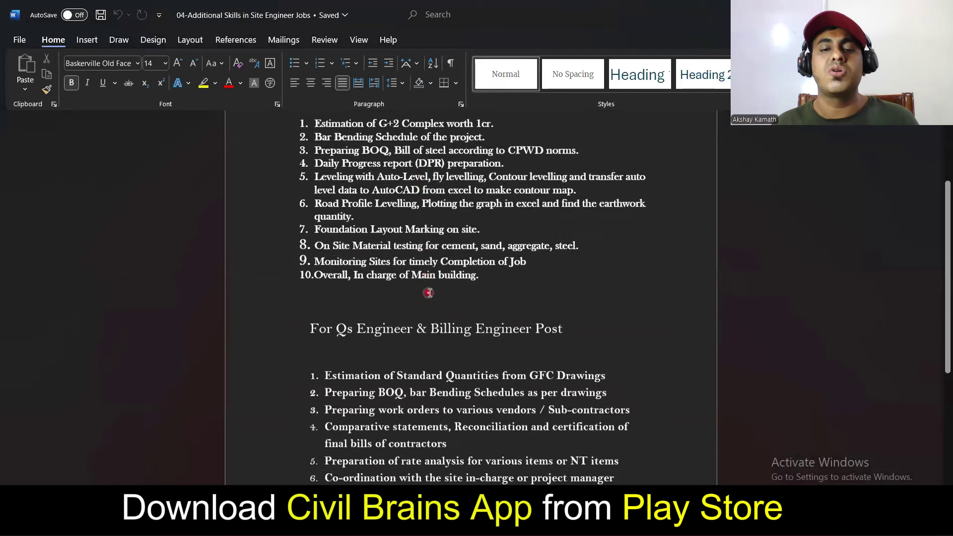
pyautogui.scroll(-1, 546, 237)
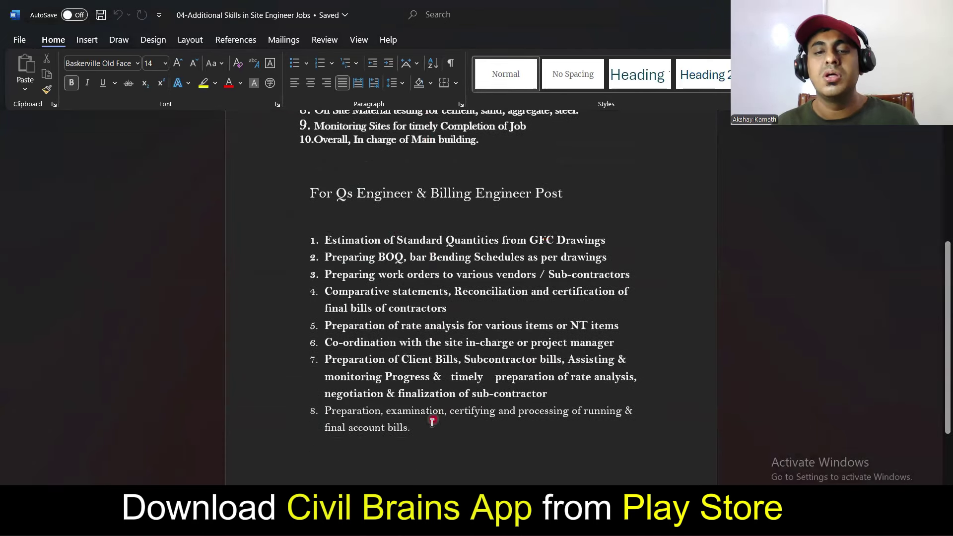
pyautogui.moveTo(422, 430); pyautogui.dragTo(326, 238)
pyautogui.click(363, 298)
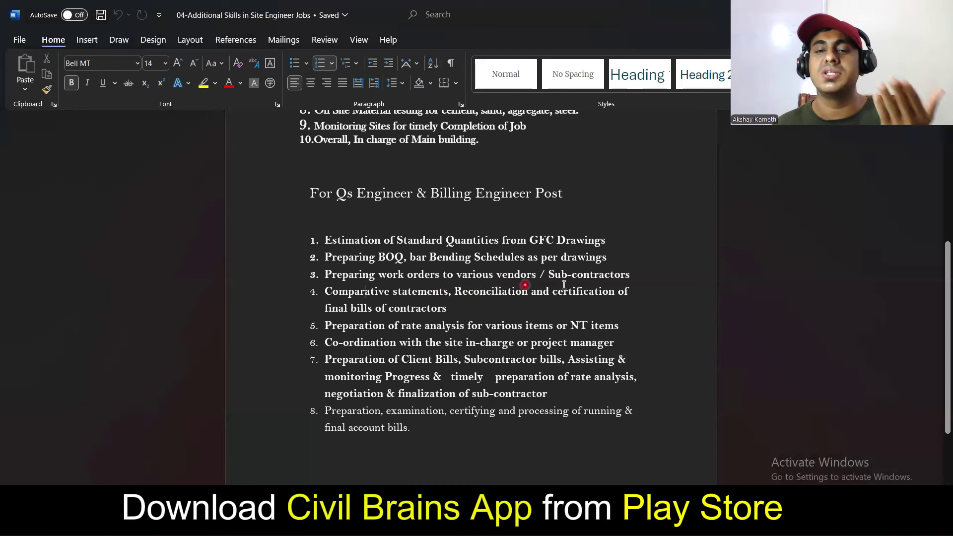
# Review the site engineer skill list, highlighting 'Daily Progress' in item 4
pyautogui.scroll(-2, 437, 303)
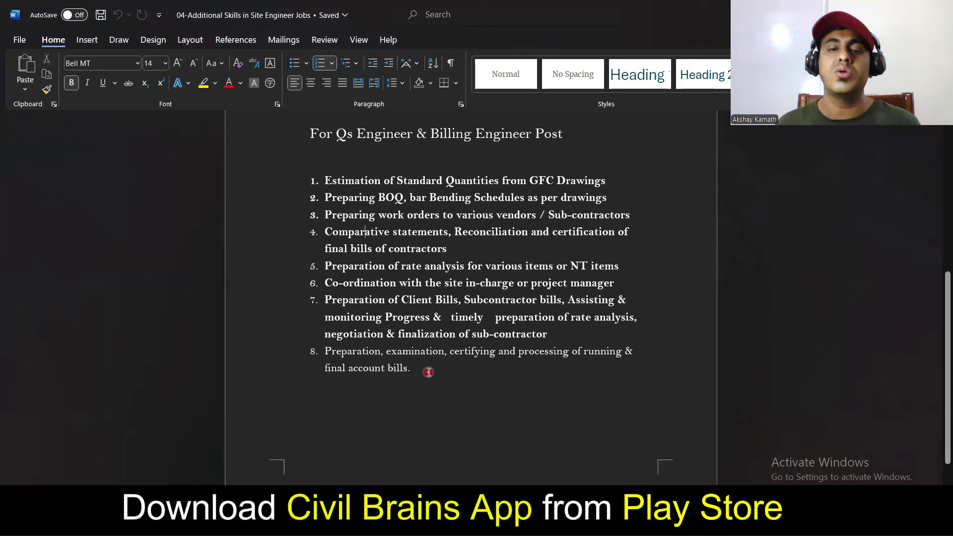
pyautogui.scroll(2, 429, 372)
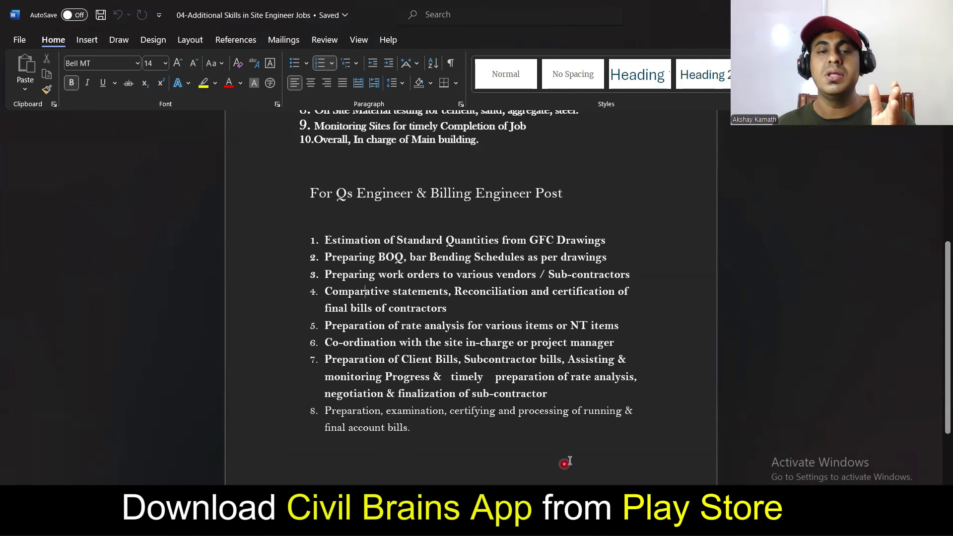
pyautogui.scroll(3, 566, 461)
pyautogui.scroll(1, 455, 379)
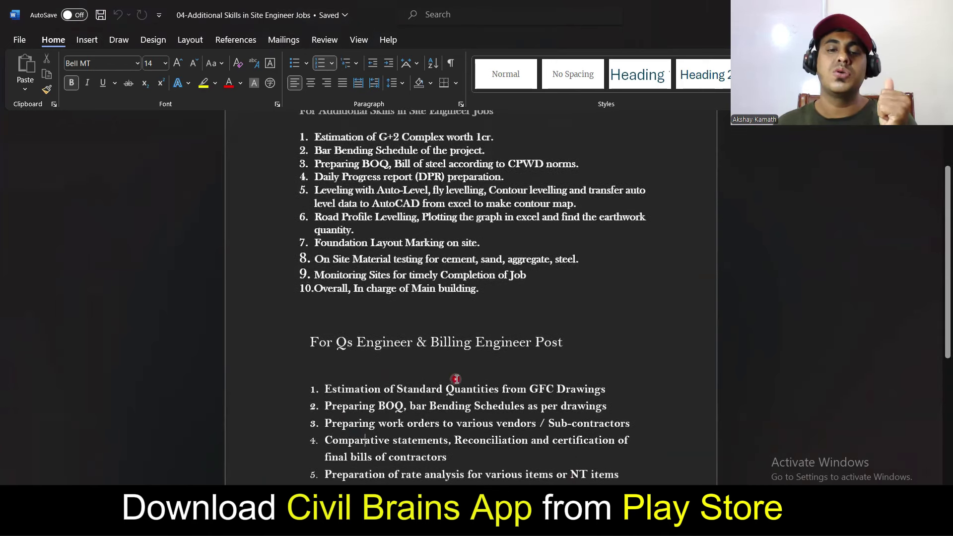
pyautogui.scroll(-1, 504, 341)
pyautogui.scroll(3, 516, 434)
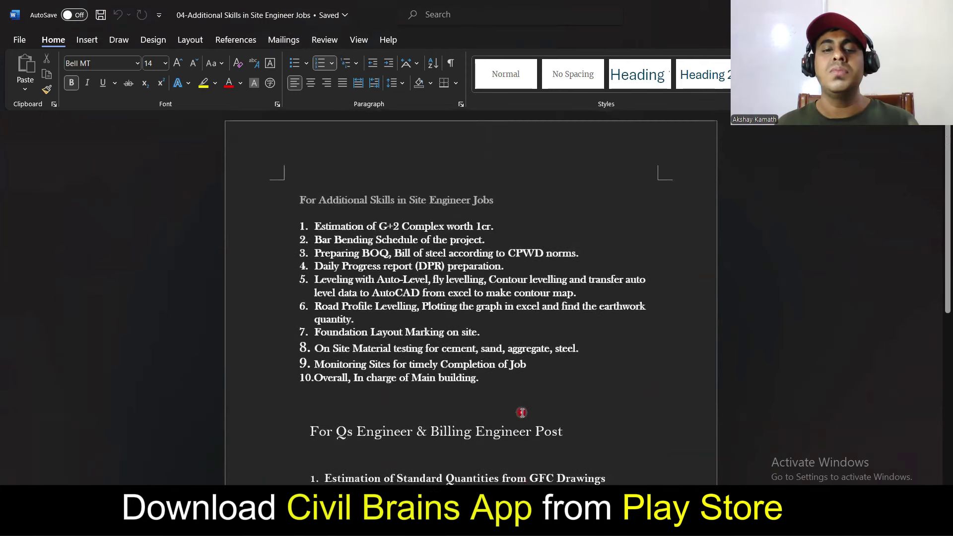
pyautogui.moveTo(315, 266); pyautogui.dragTo(382, 267)
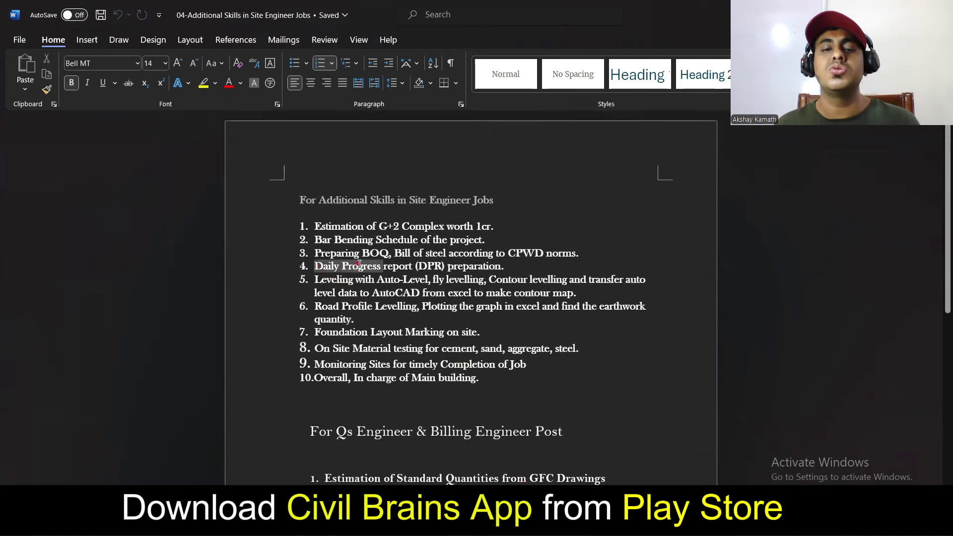
pyautogui.click(380, 318)
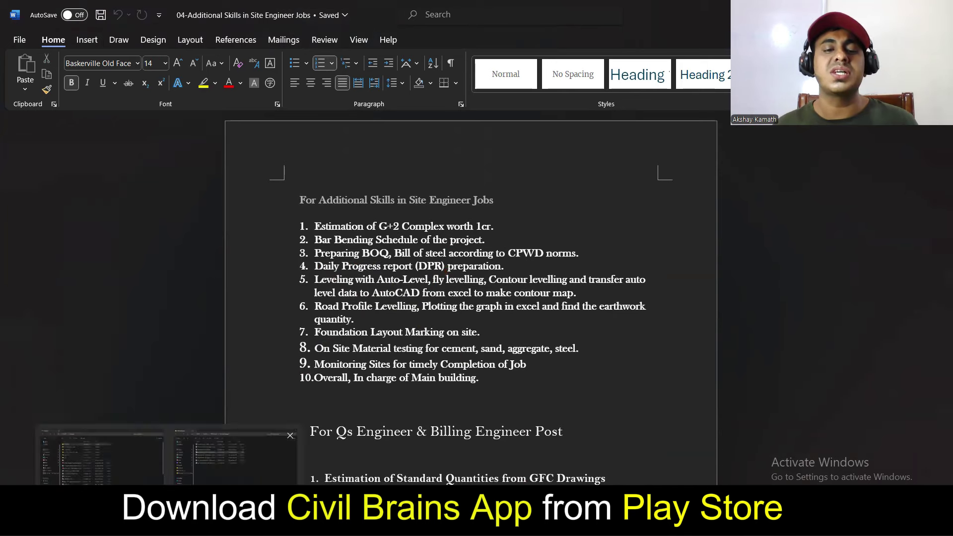
pyautogui.click(250, 478)
# Check the site engineer resume briefly, then return to the 02-Final Resume folder in File Explorer
pyautogui.click(355, 394)
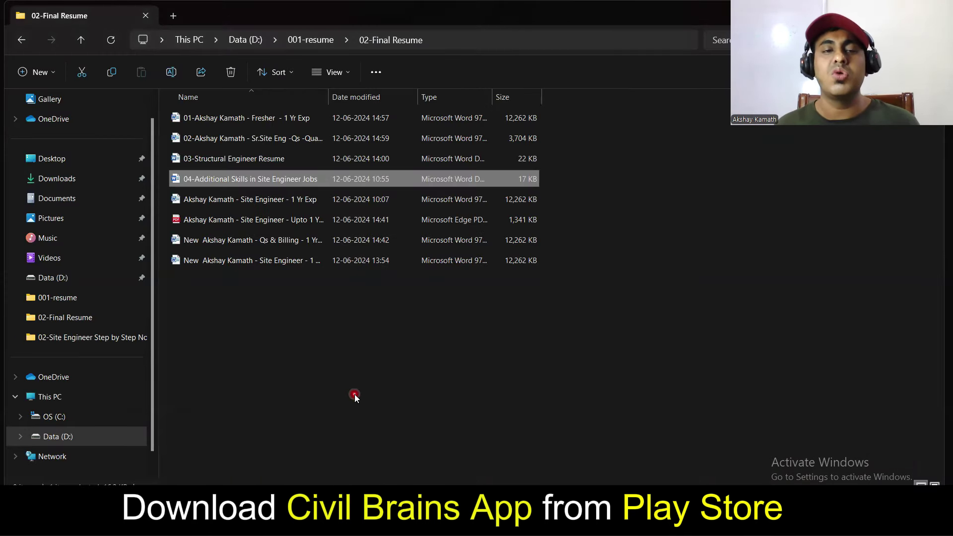
pyautogui.hotkey('alt', 'Tab')
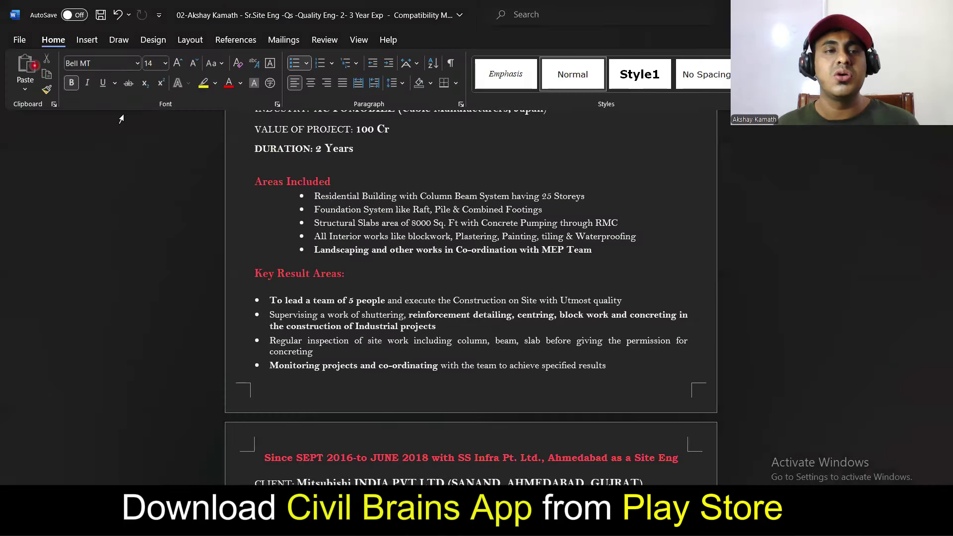
pyautogui.click(79, 78)
pyautogui.scroll(5, 188, 246)
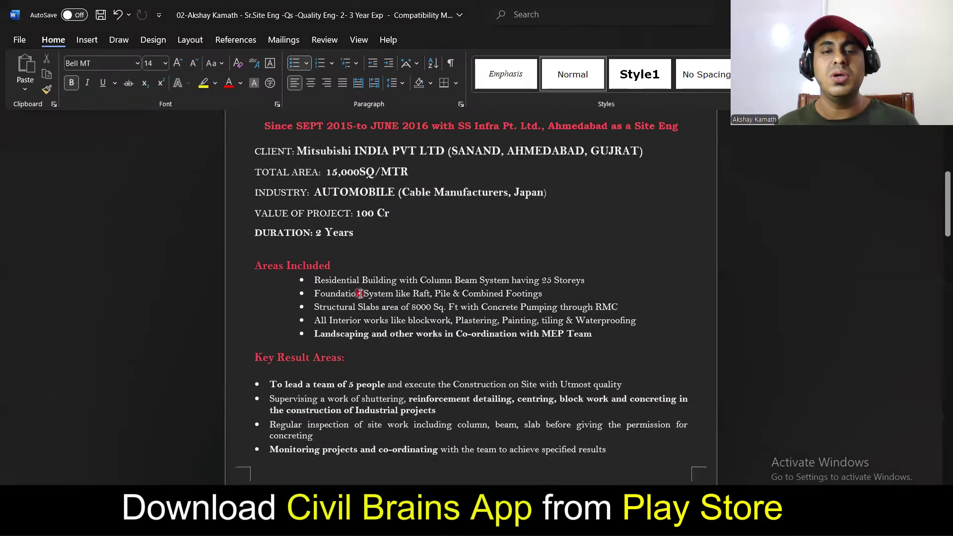
pyautogui.click(369, 296)
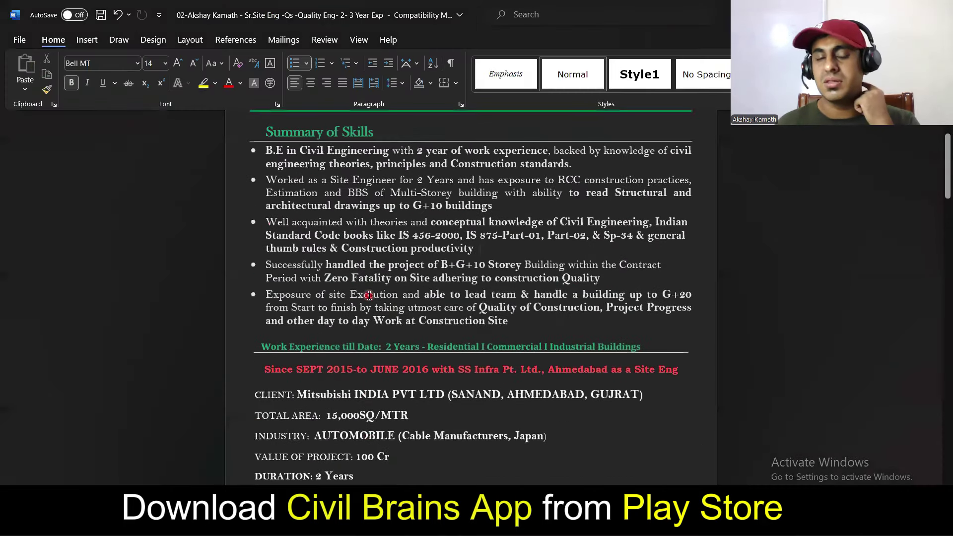
pyautogui.hotkey('alt', 'Tab')
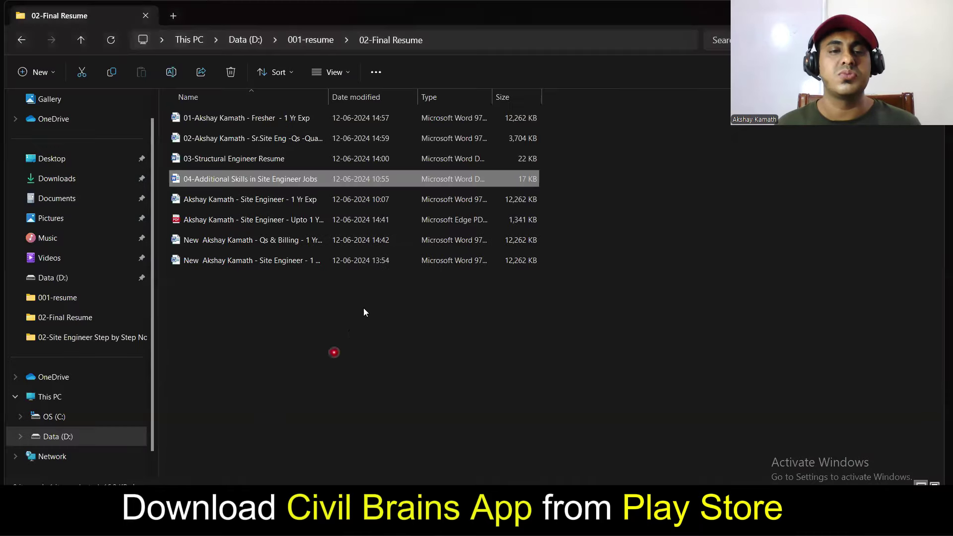
# Open 03-Structural Engineer Resume and read through it, highlighting the ETABS and SAFE software names
pyautogui.click(296, 160)
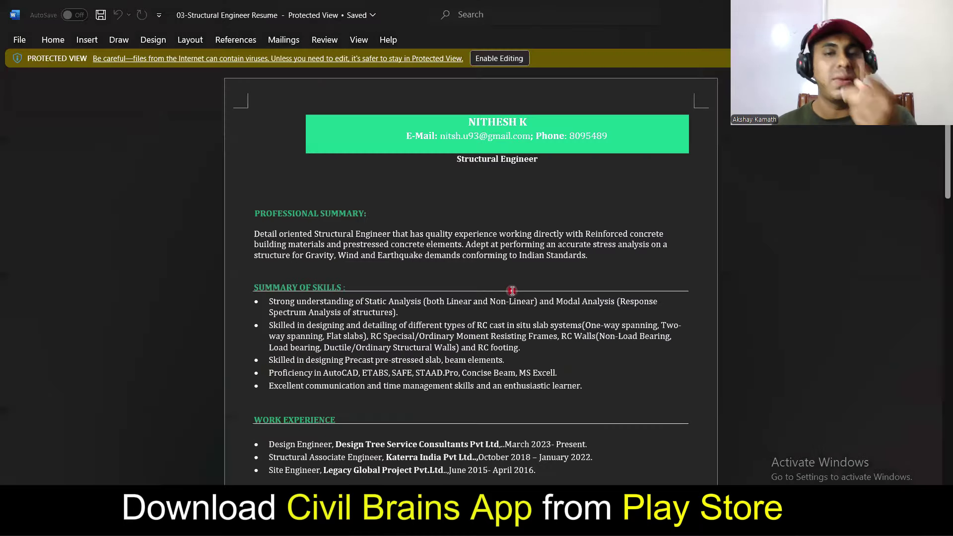
pyautogui.scroll(-3, 518, 242)
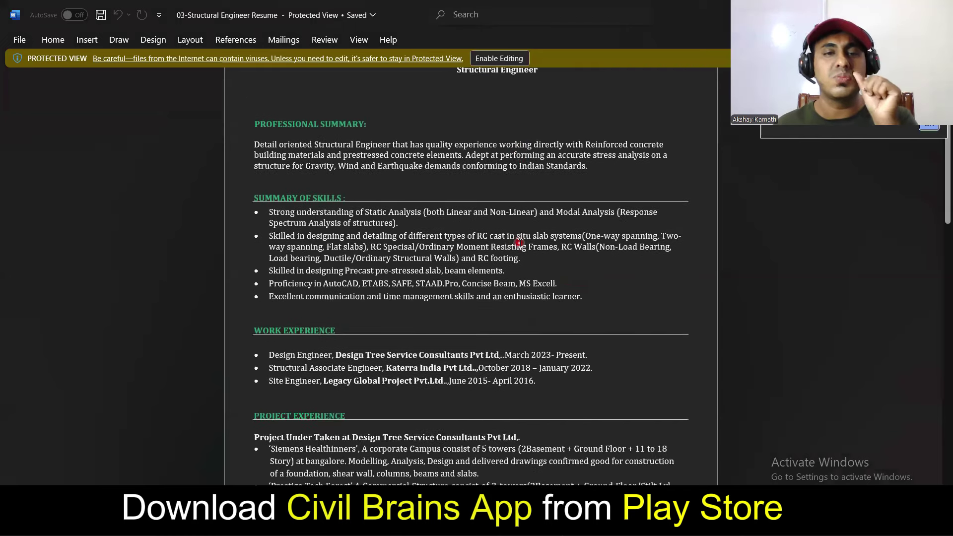
pyautogui.scroll(-2, 517, 244)
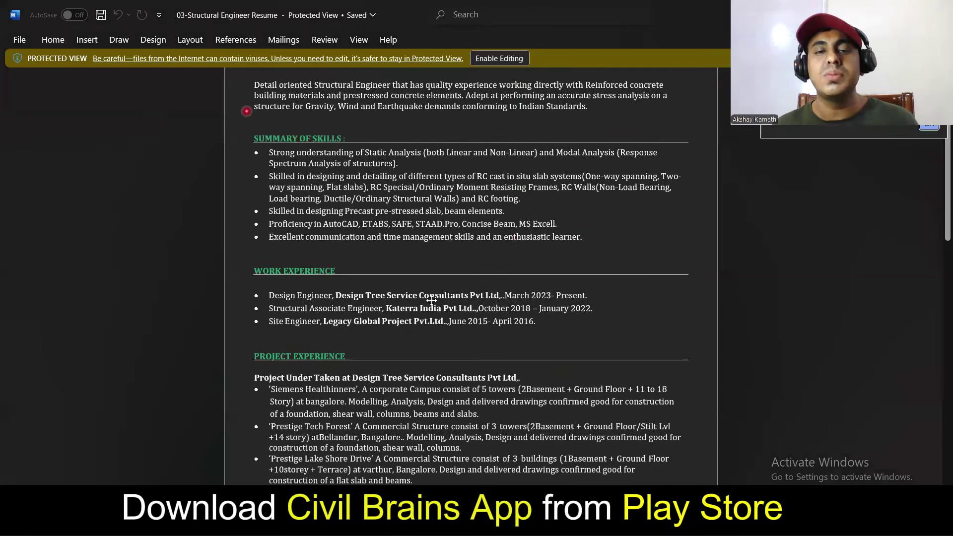
pyautogui.scroll(2, 392, 293)
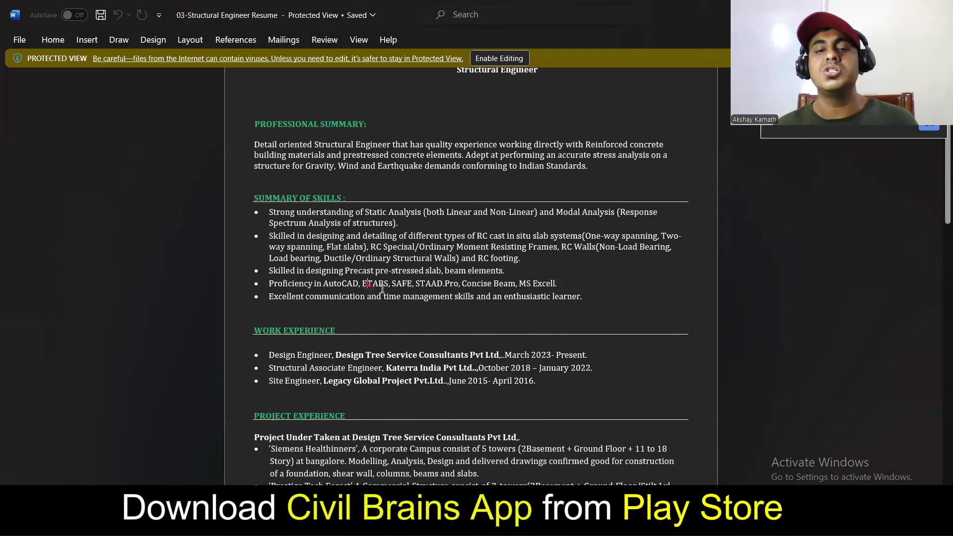
pyautogui.moveTo(368, 284); pyautogui.dragTo(445, 283)
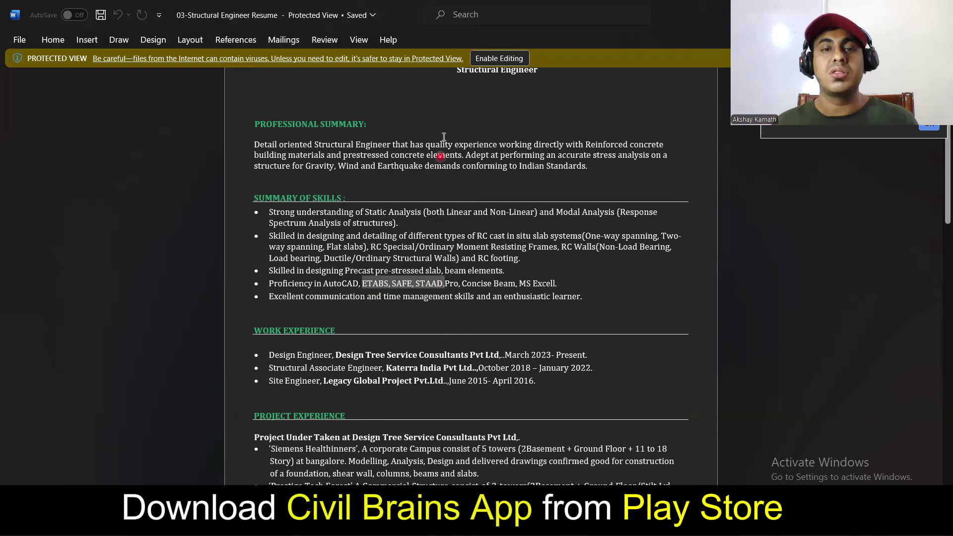
pyautogui.click(431, 288)
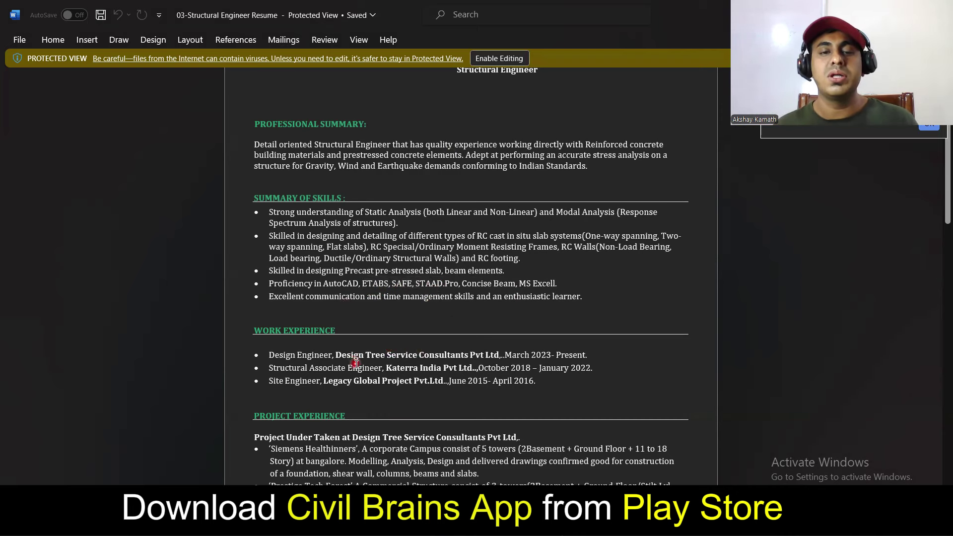
pyautogui.scroll(-3, 308, 300)
pyautogui.scroll(-4, 276, 304)
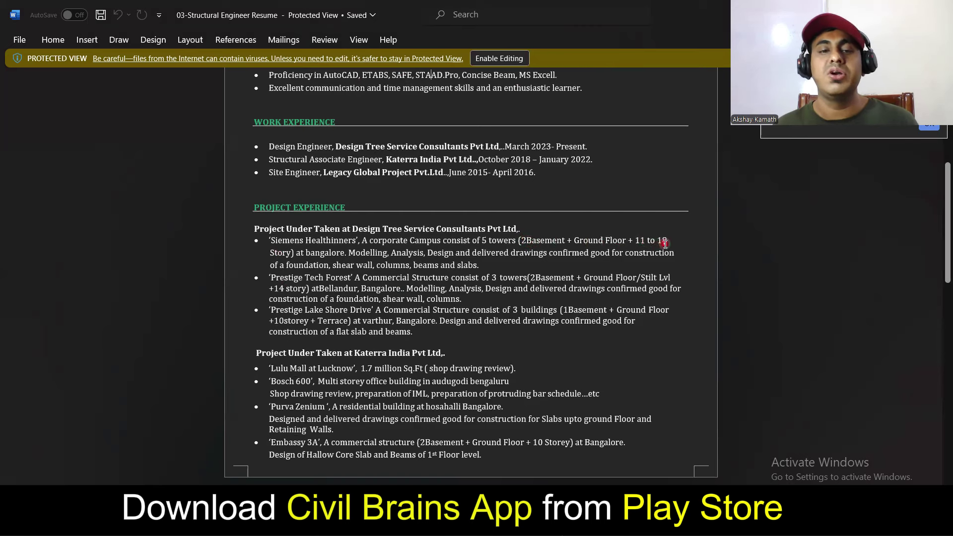
pyautogui.scroll(-1, 406, 272)
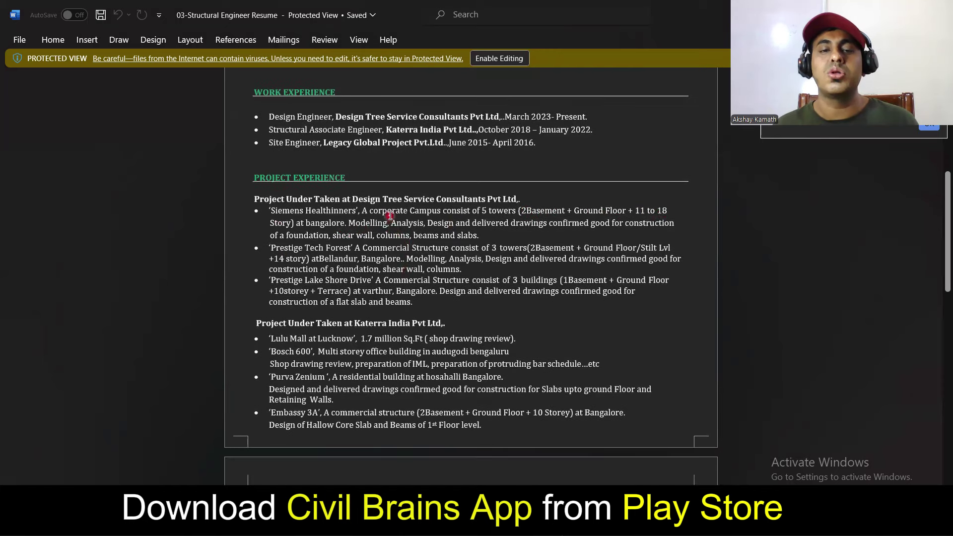
pyautogui.scroll(-1, 390, 284)
pyautogui.scroll(-2, 366, 229)
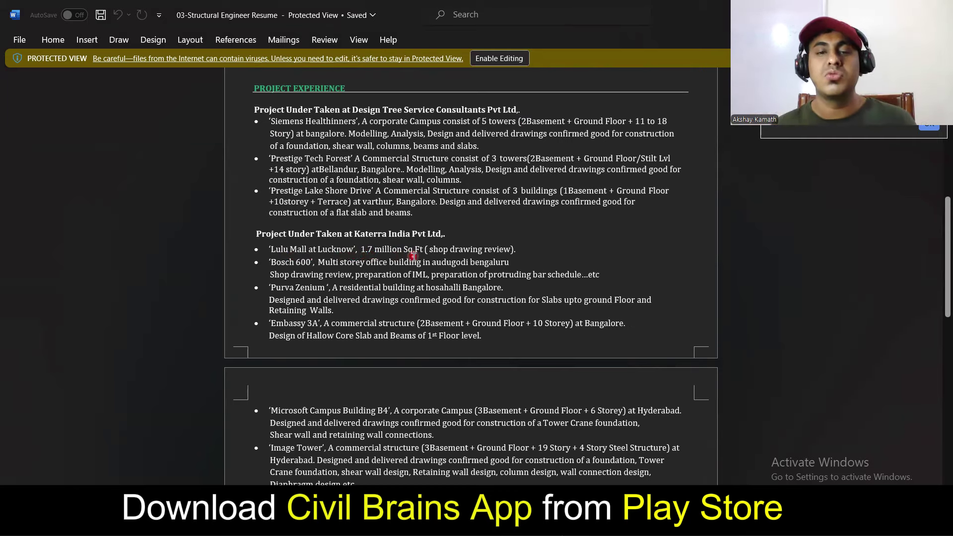
pyautogui.scroll(-2, 413, 256)
pyautogui.scroll(-2, 414, 256)
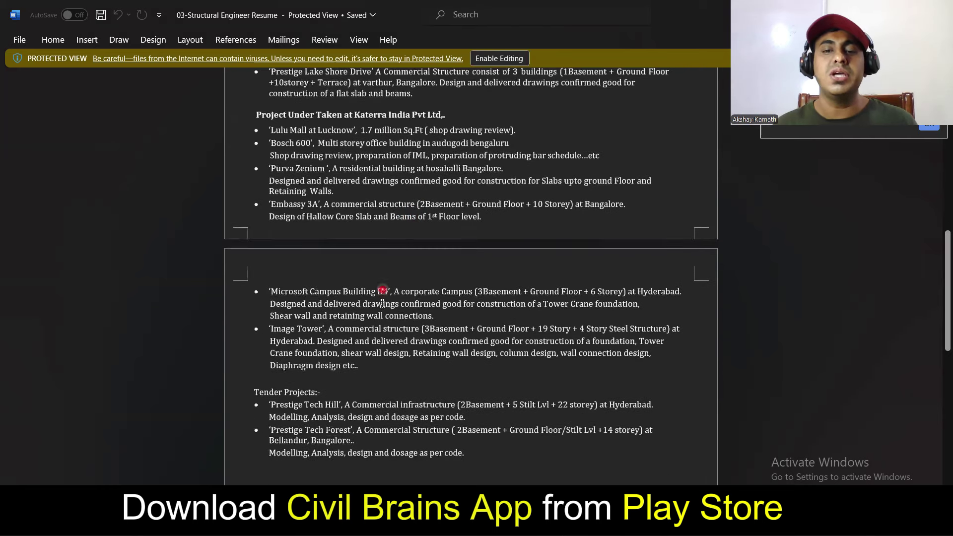
pyautogui.scroll(-2, 526, 310)
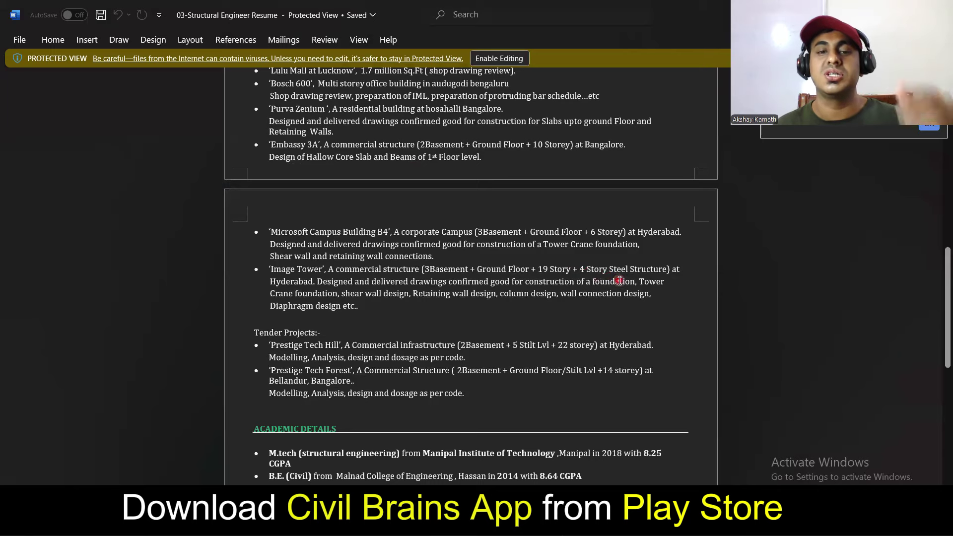
pyautogui.scroll(-1, 608, 288)
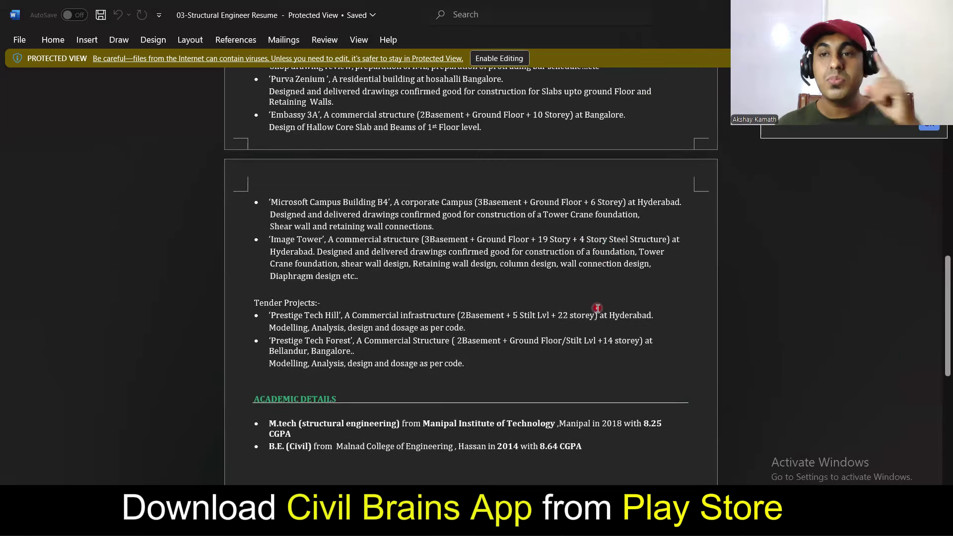
pyautogui.scroll(5, 597, 308)
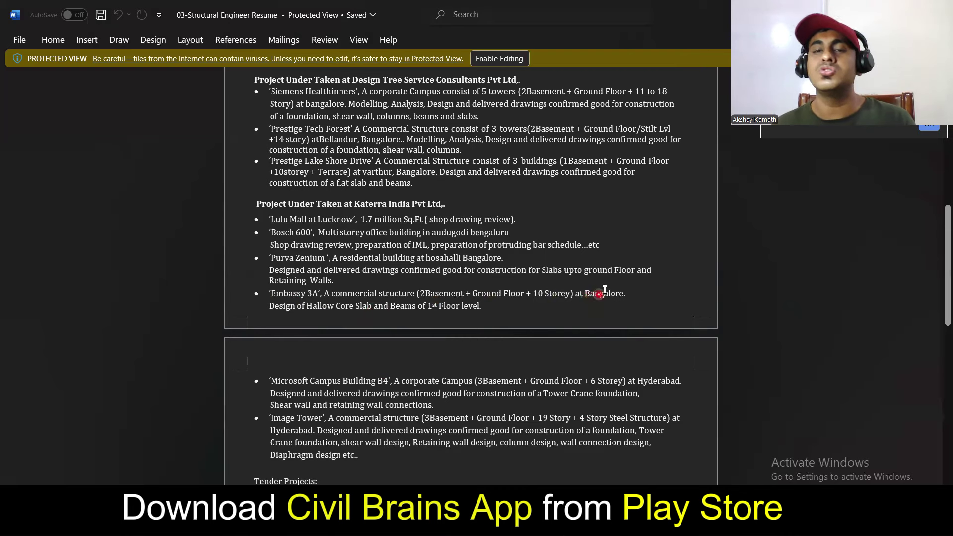
pyautogui.moveTo(947, 243); pyautogui.dragTo(937, 220)
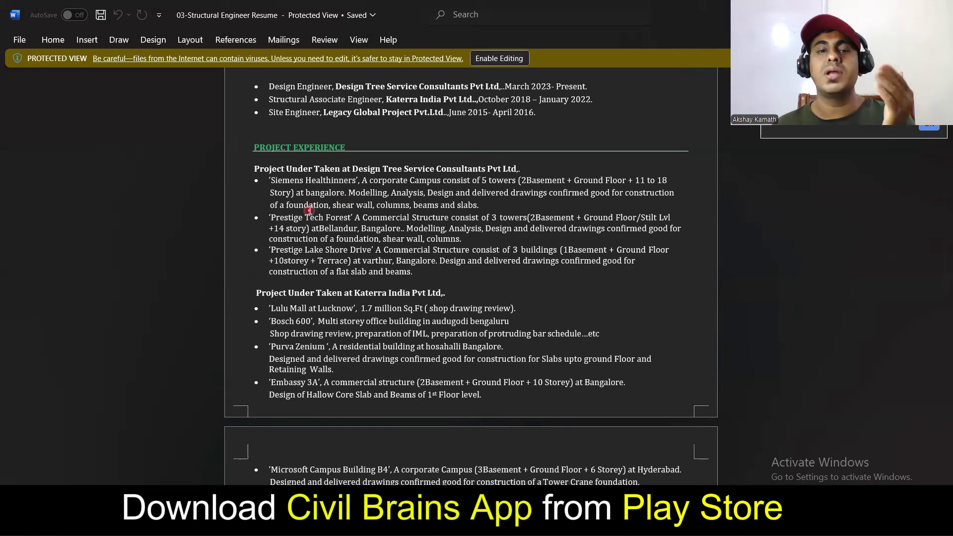
pyautogui.scroll(-1, 322, 182)
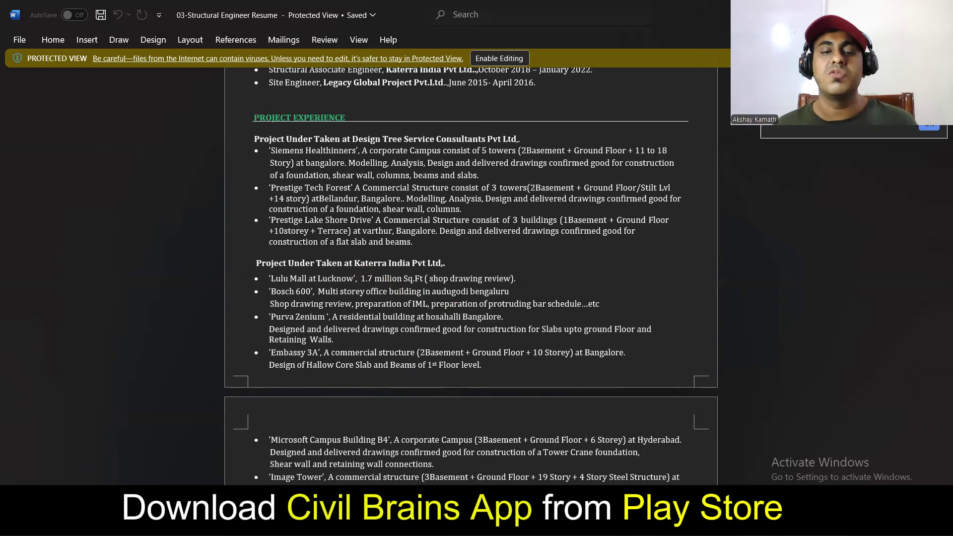
pyautogui.hotkey('alt', 'Tab')
# Open Courses from the sidebar and browse the 53 course cards, including the 6 in 1 Combo Course
pyautogui.click(149, 219)
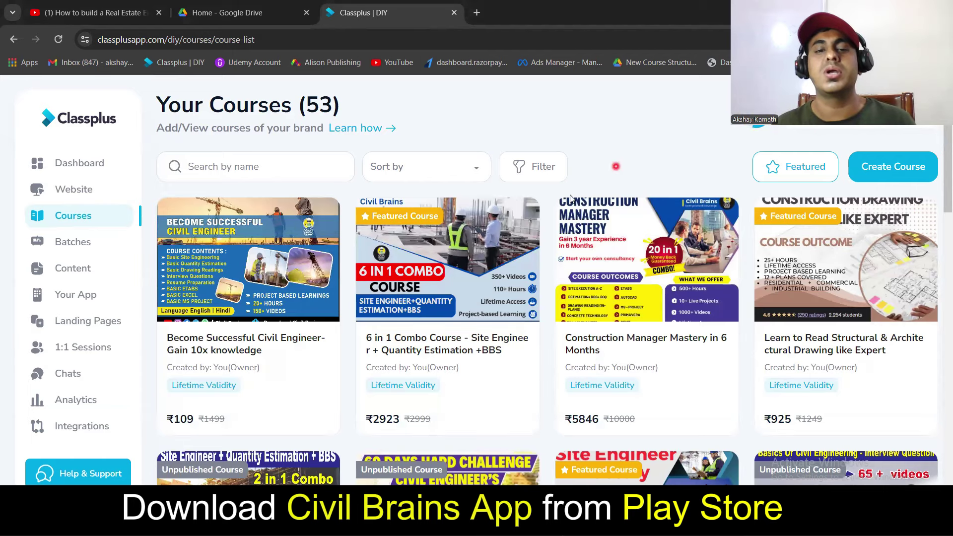
pyautogui.scroll(-1, 571, 199)
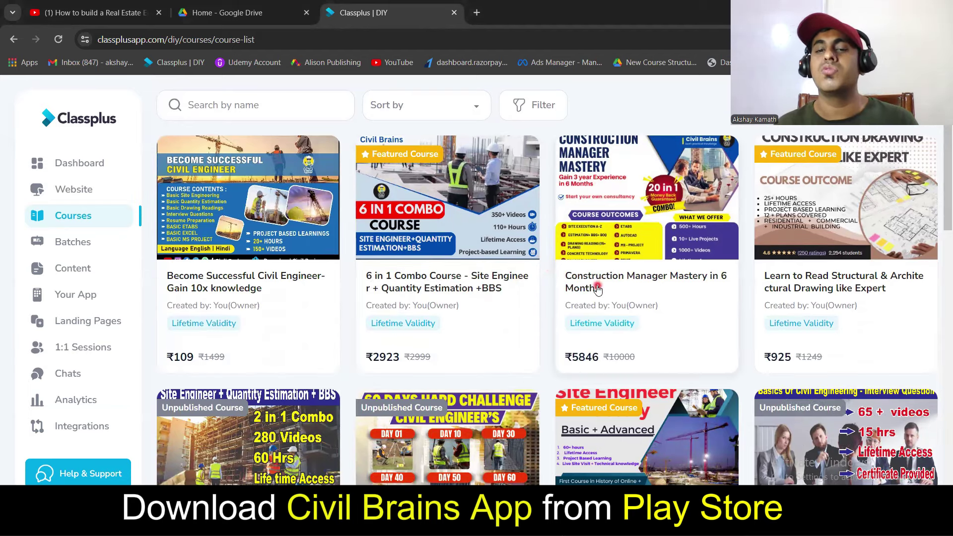
pyautogui.scroll(-6, 696, 284)
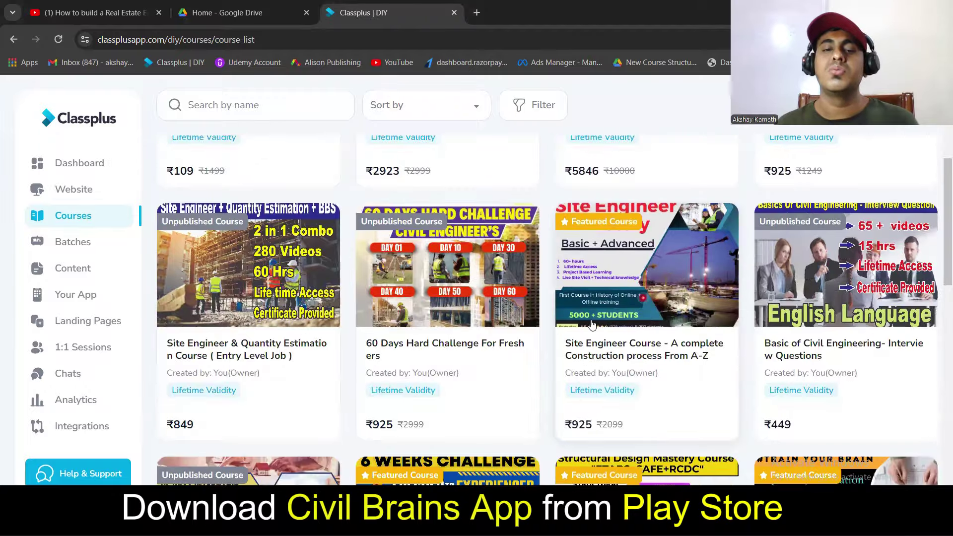
pyautogui.scroll(5, 561, 318)
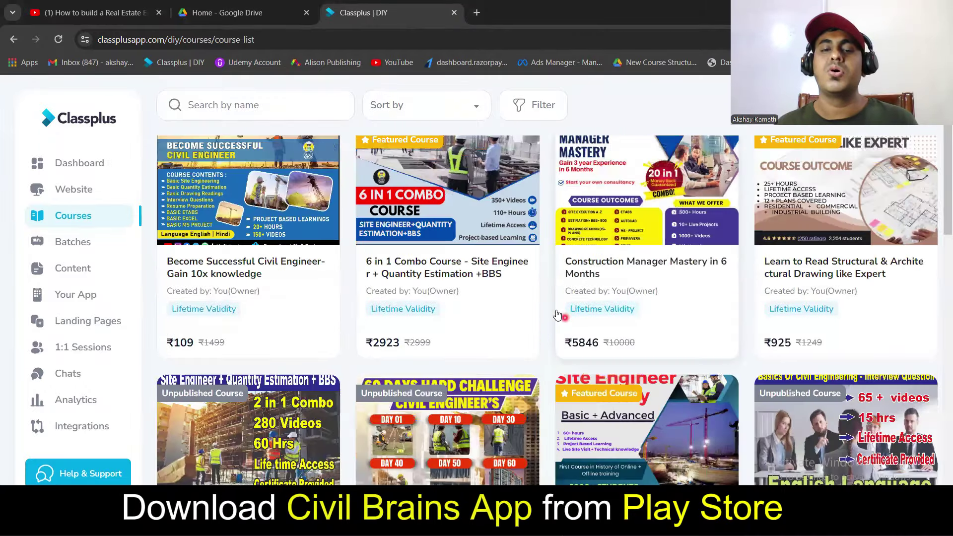
pyautogui.scroll(-6, 543, 338)
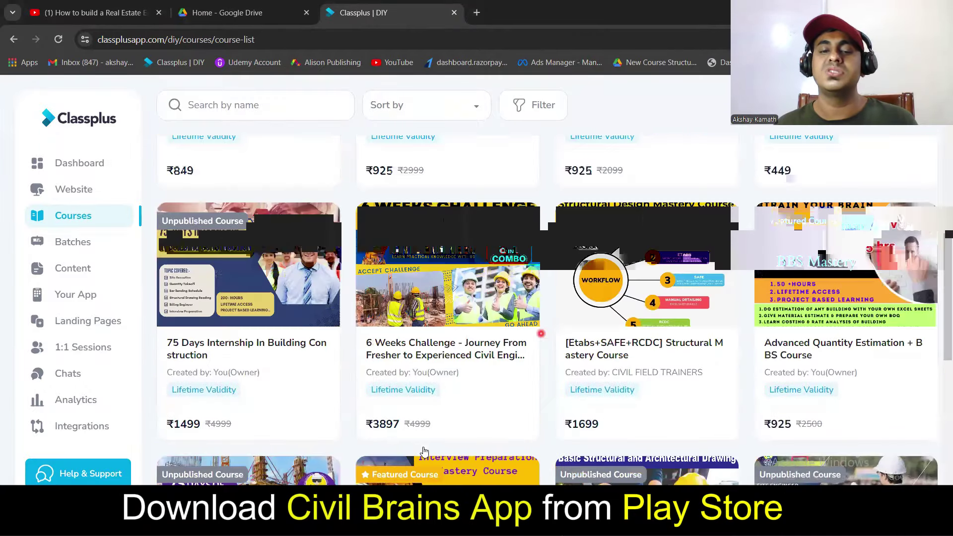
pyautogui.scroll(3, 433, 433)
pyautogui.scroll(5, 432, 358)
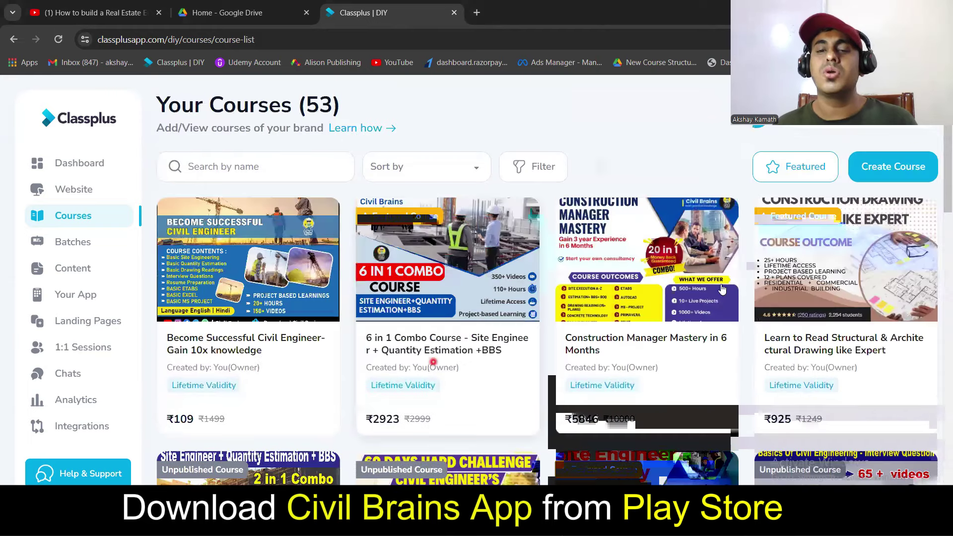